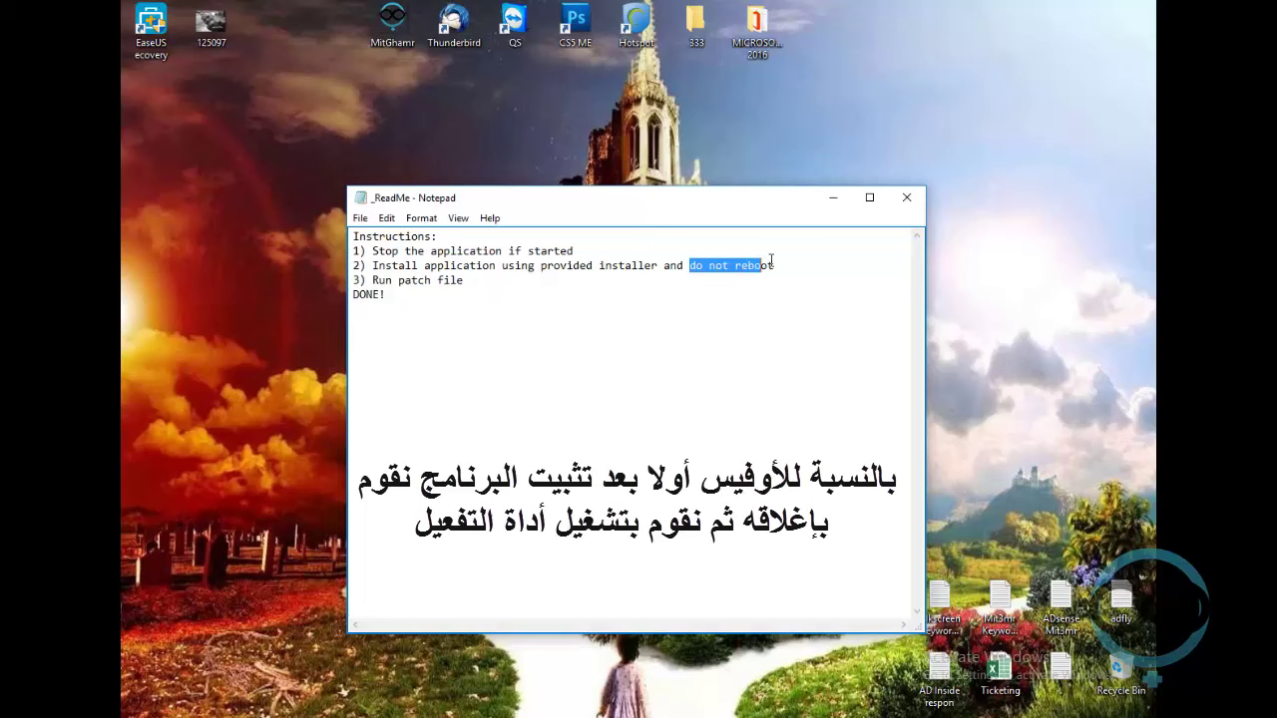
Step: Read the installation and patch instructions in the ReadMe file
click(744, 283)
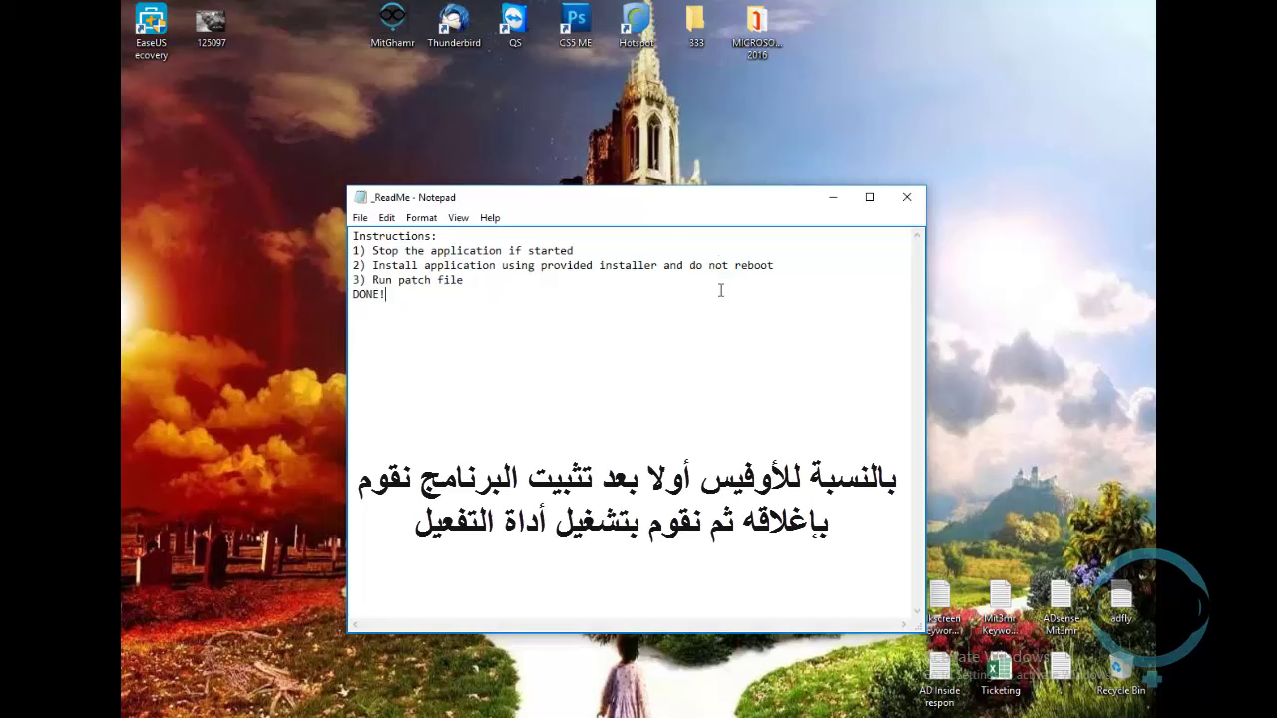
mouse_move(373, 284)
mouse_down()
mouse_move(447, 283)
mouse_move(374, 282)
mouse_up()
click(489, 284)
click(430, 299)
Step: Launch KMSAuto Net from its portable folder inside the Microsoft Office 2016 folder, allow it to make changes, and bring its window fully into view
click(760, 43)
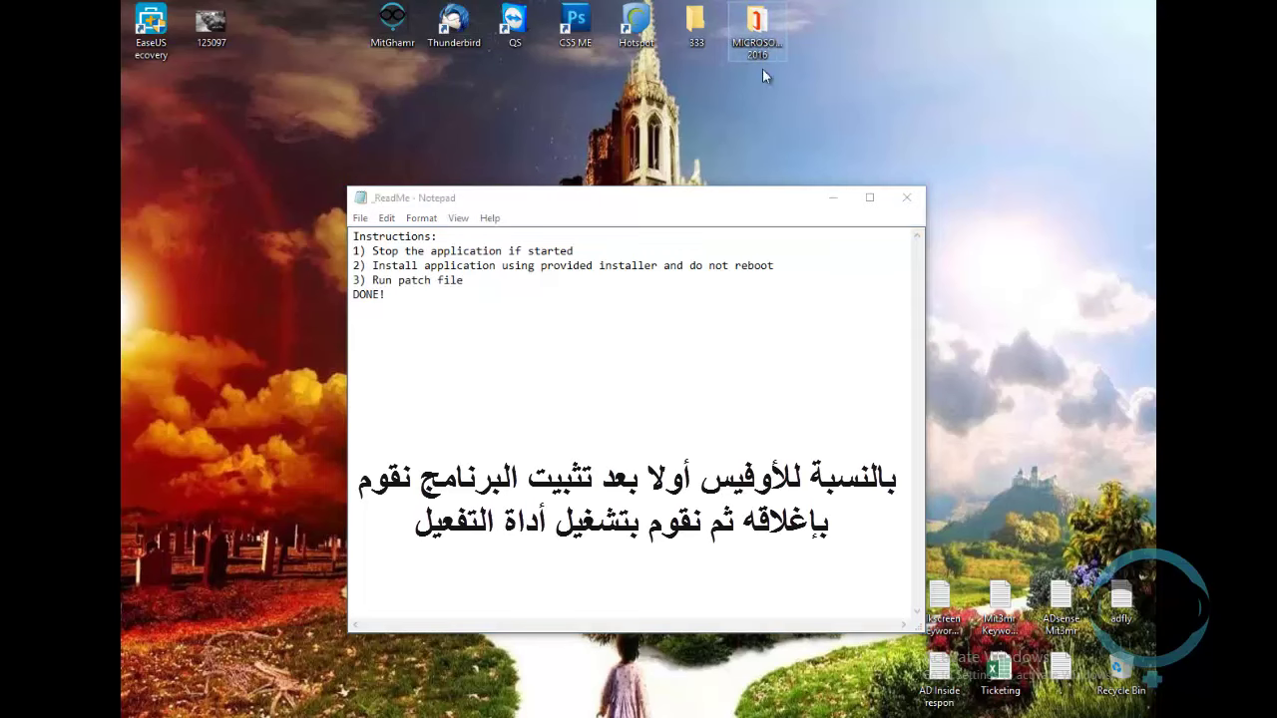
double_click(760, 50)
double_click(382, 108)
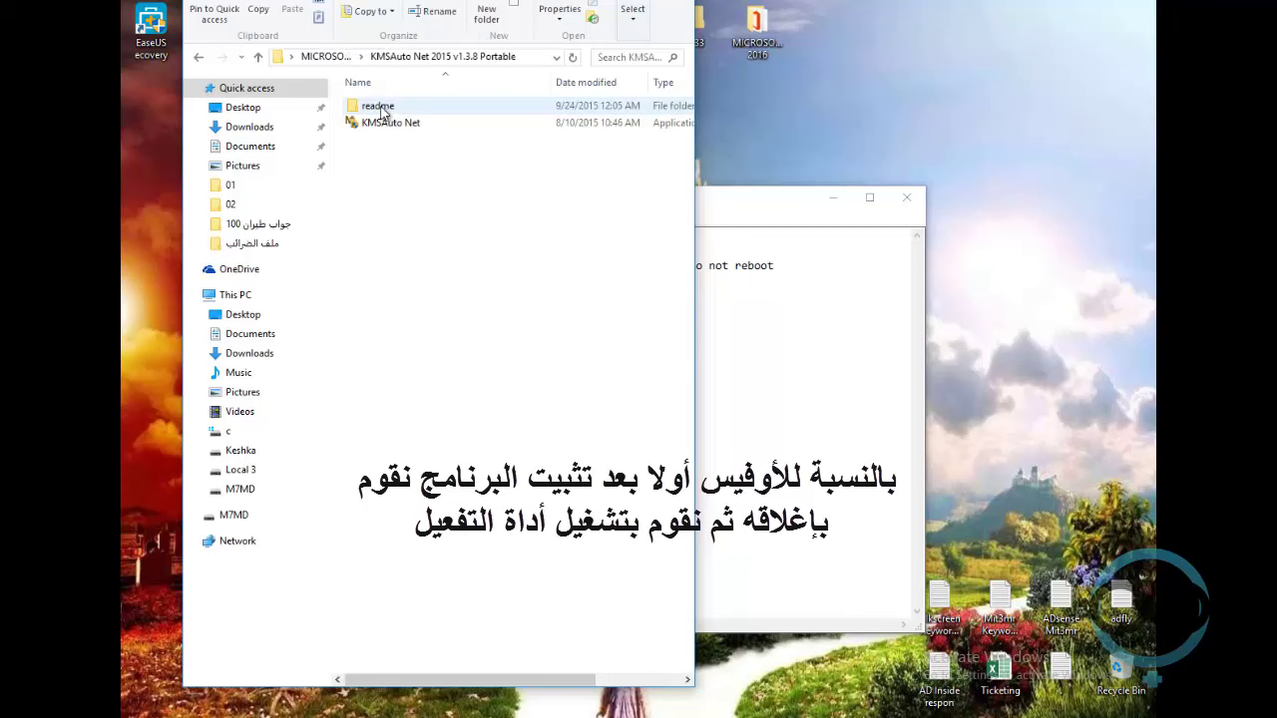
double_click(383, 126)
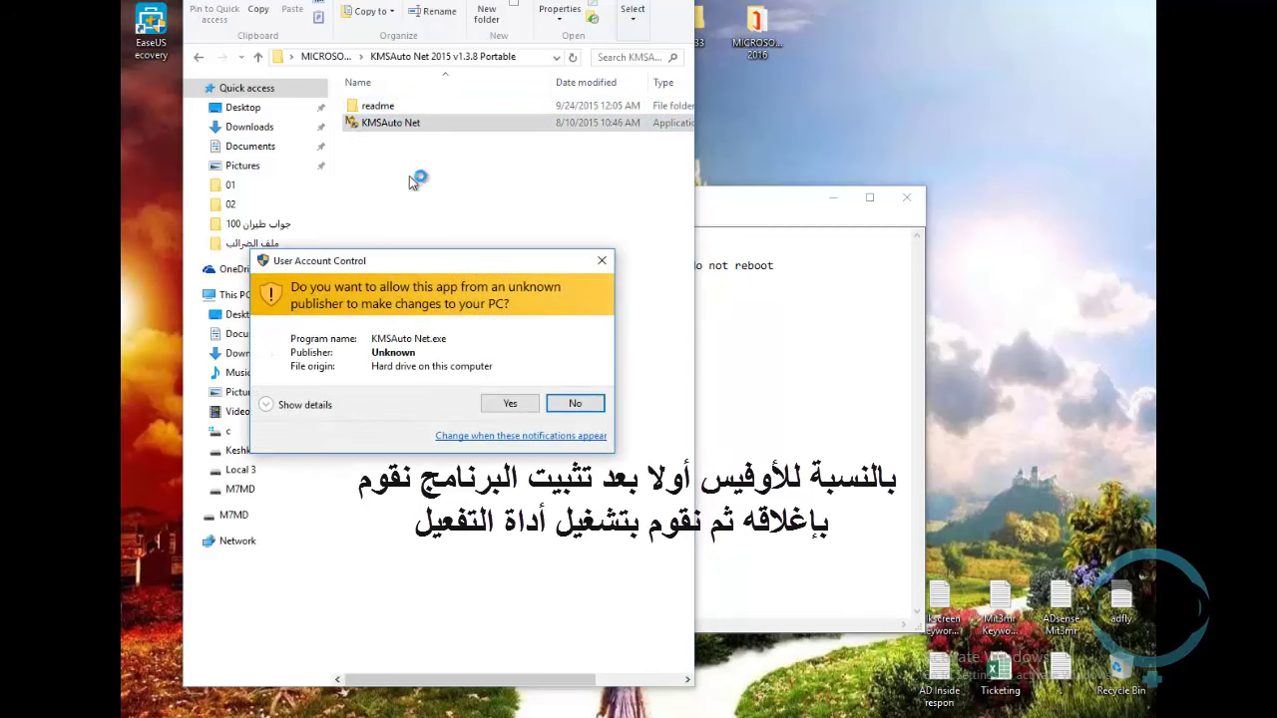
click(508, 404)
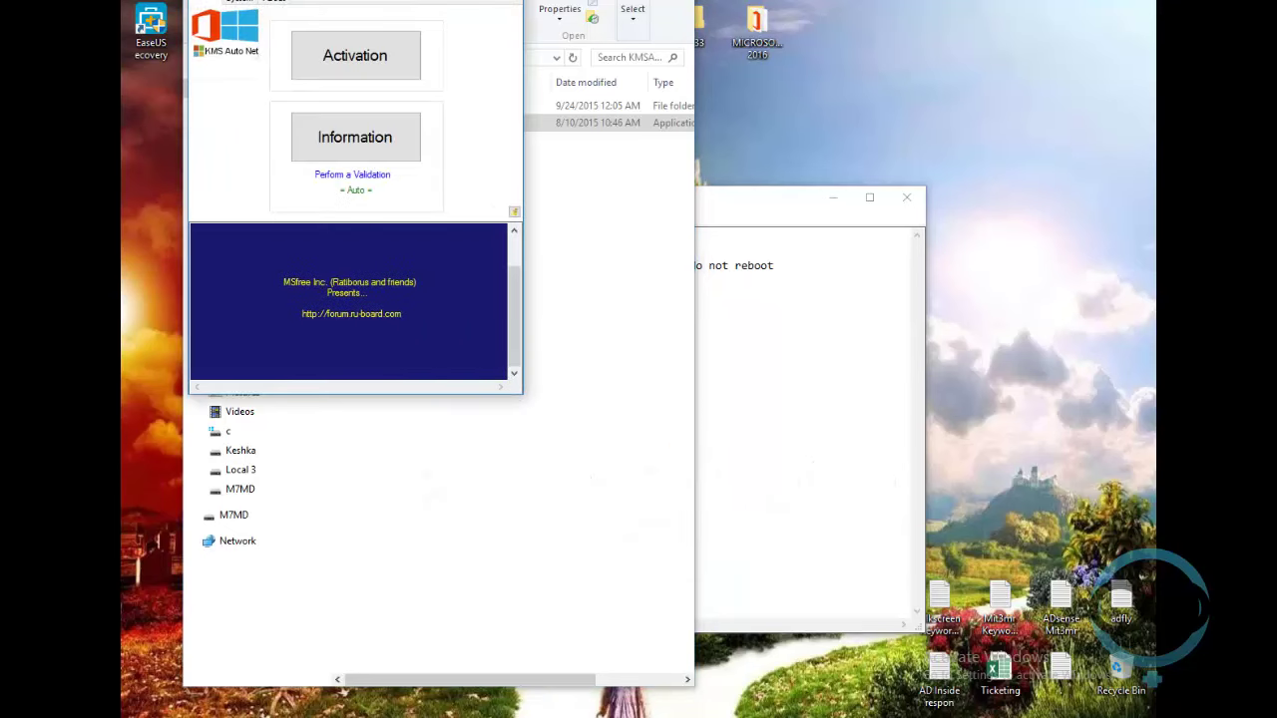
drag(327, 2, 608, 213)
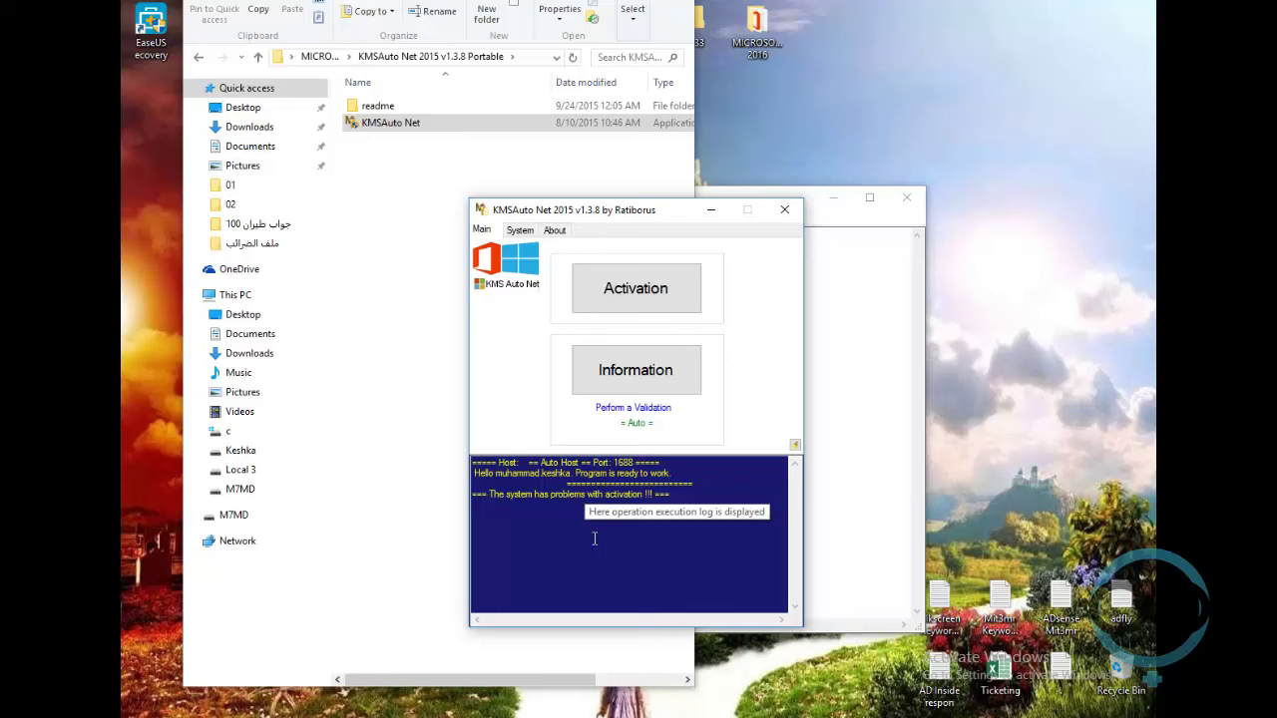
Step: Examine the startup log, the system settings with the interface language choices, and the program's credits, returning to the main page
drag(674, 473, 465, 472)
click(497, 473)
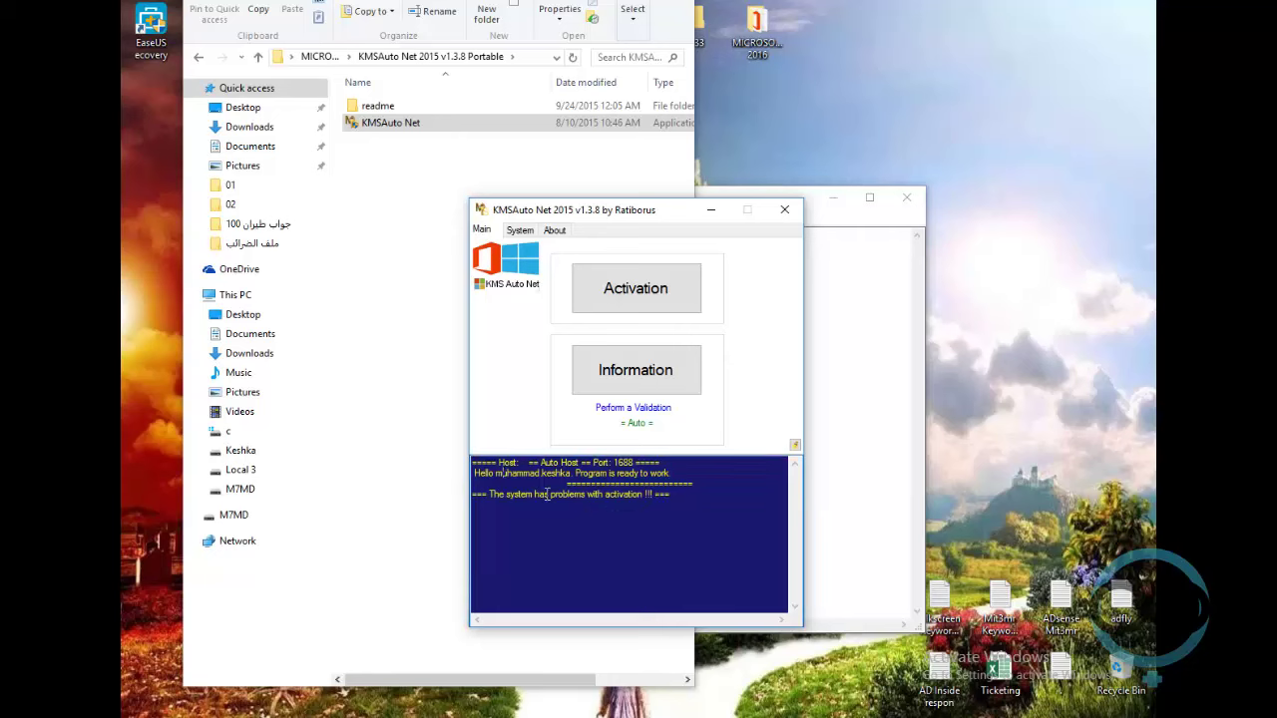
click(520, 231)
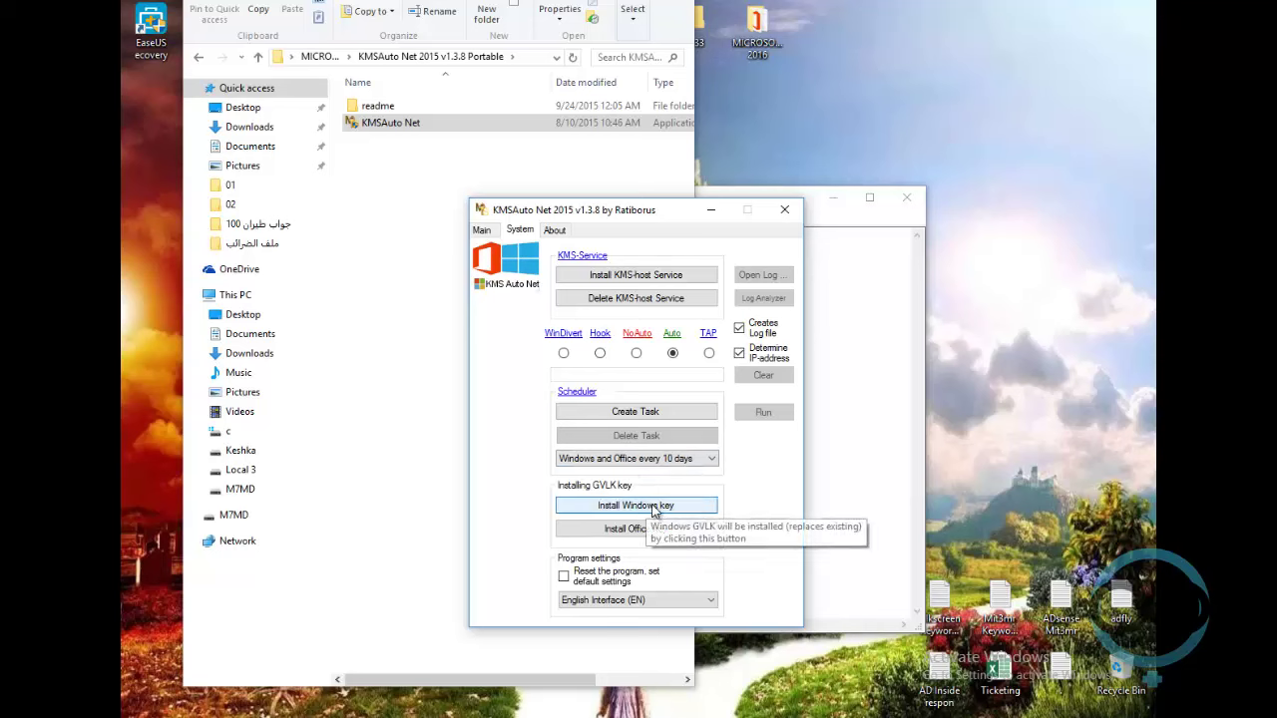
click(613, 602)
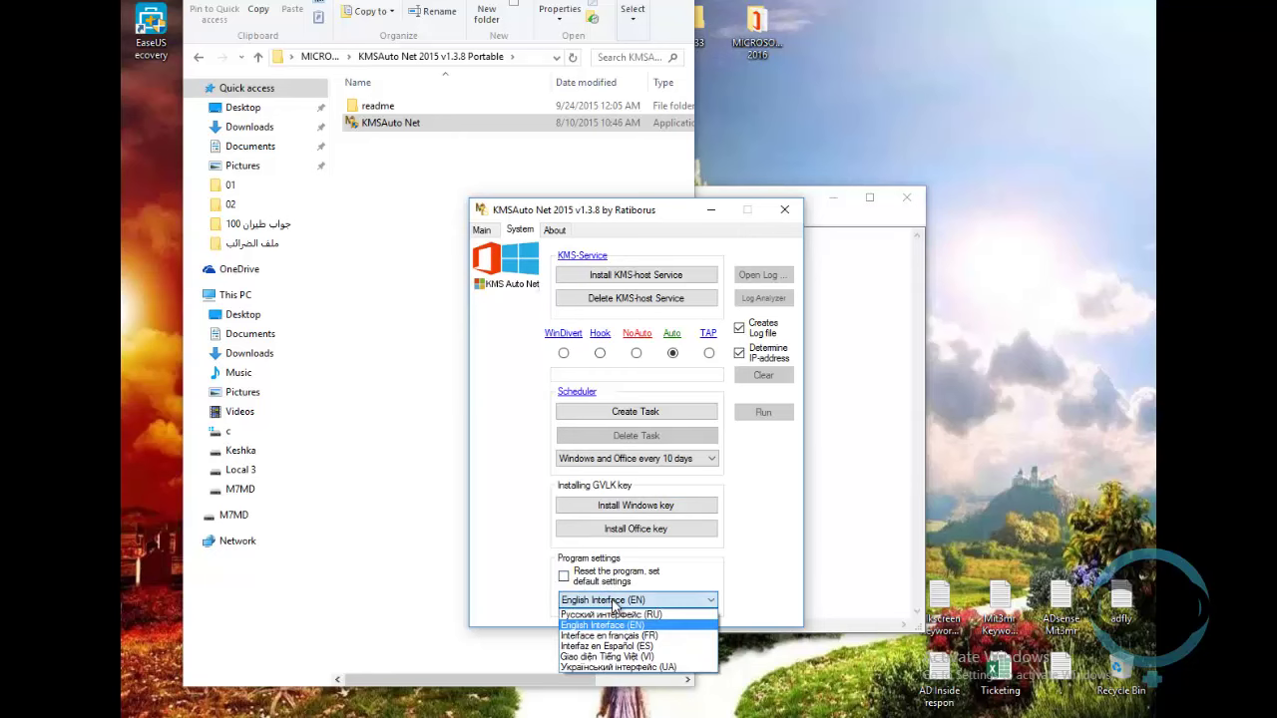
click(641, 602)
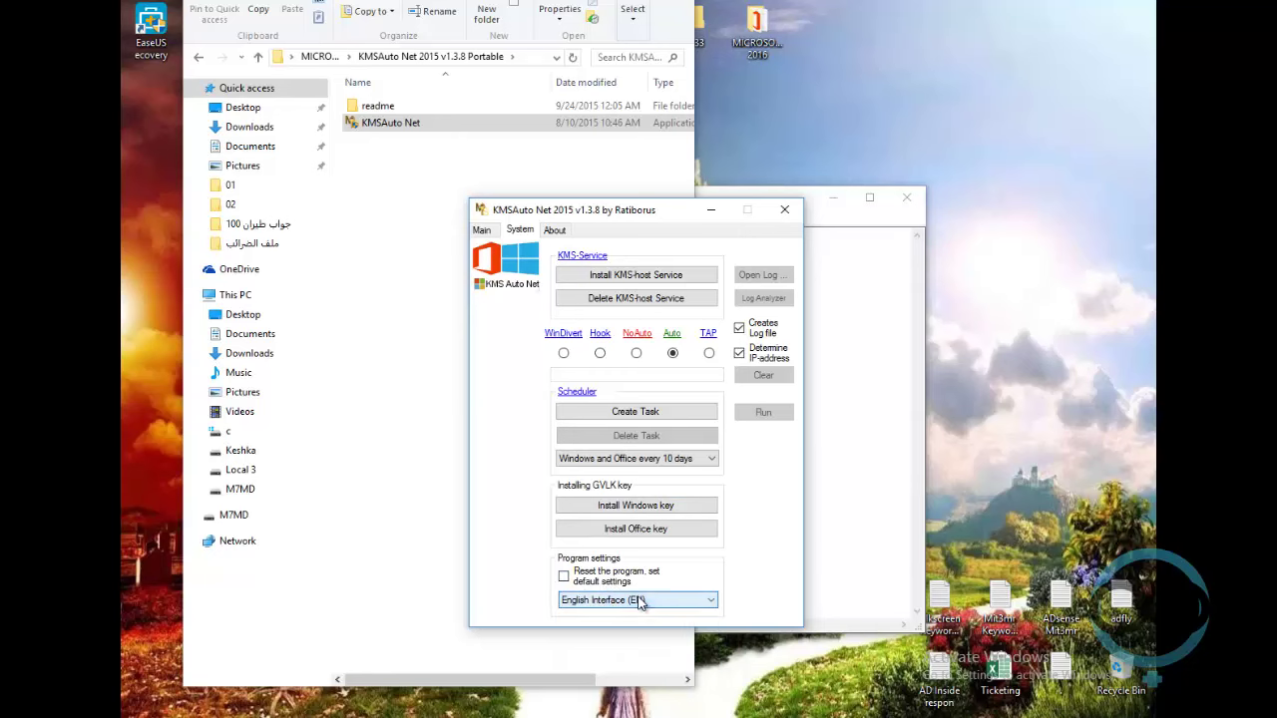
click(559, 231)
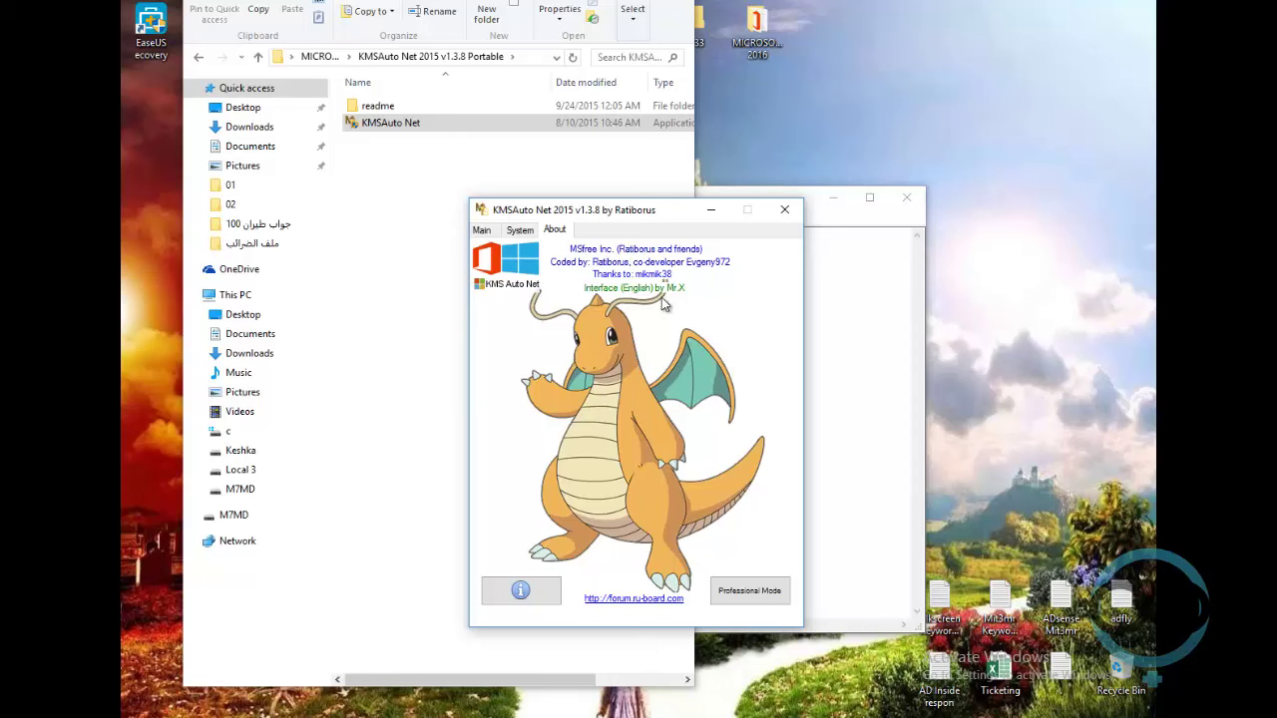
click(480, 231)
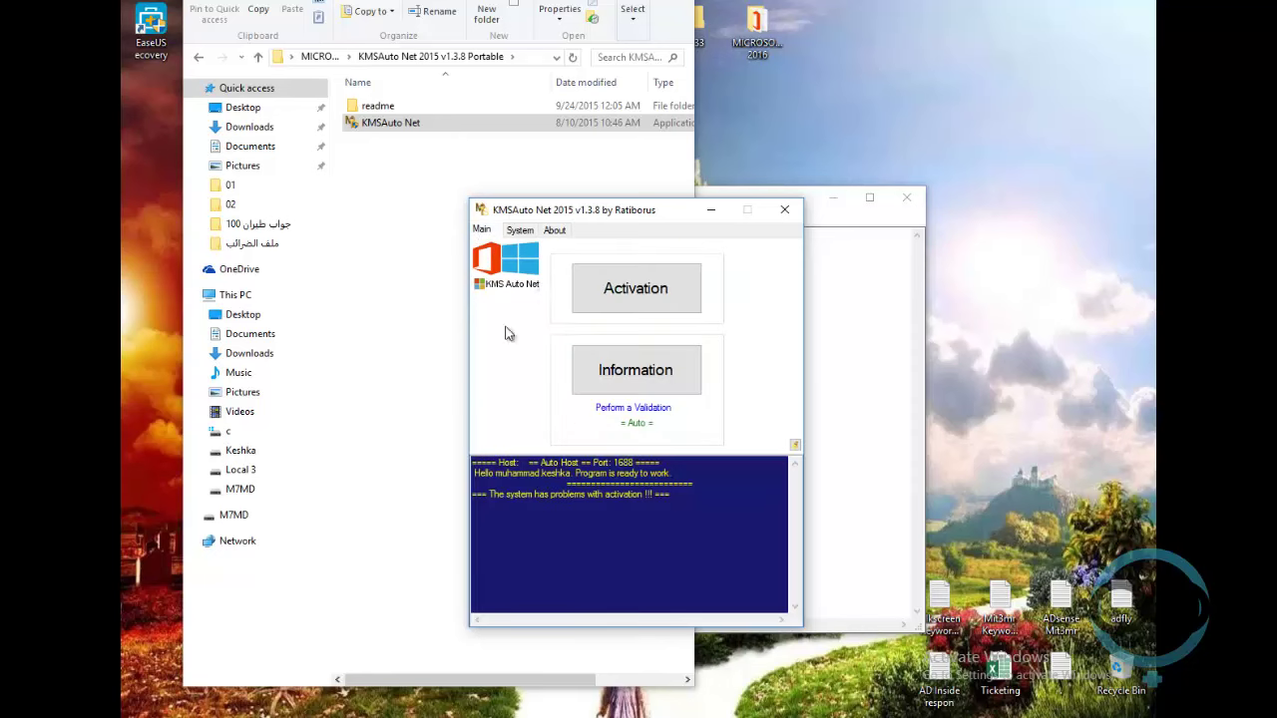
Step: Run the Office activation and convert Office 2016 Pro Plus from RETAIL to VL
click(625, 292)
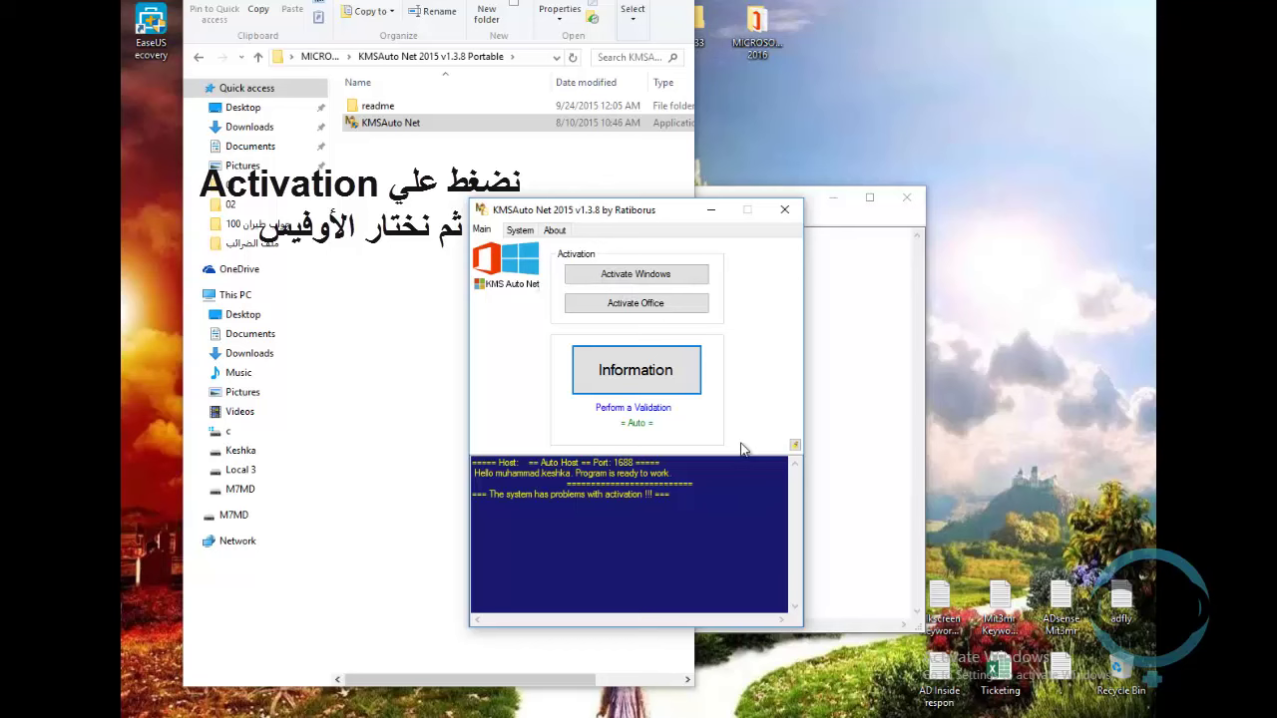
click(637, 303)
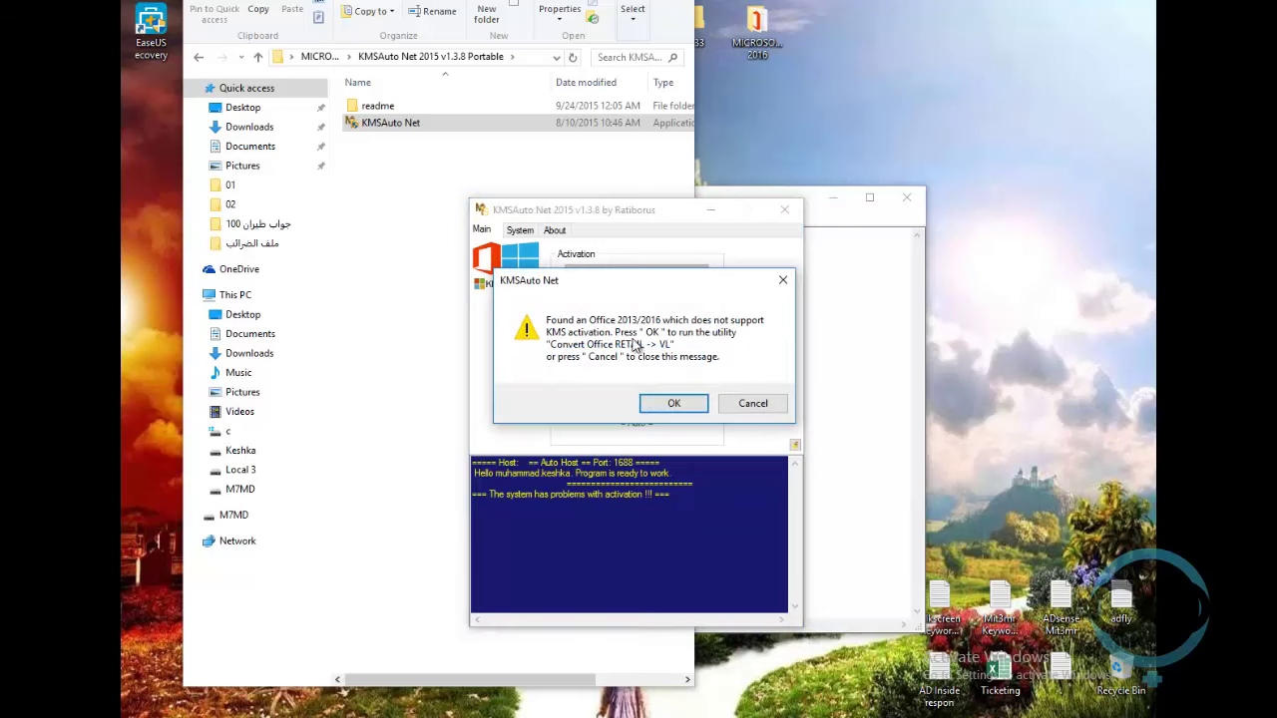
click(673, 403)
click(661, 414)
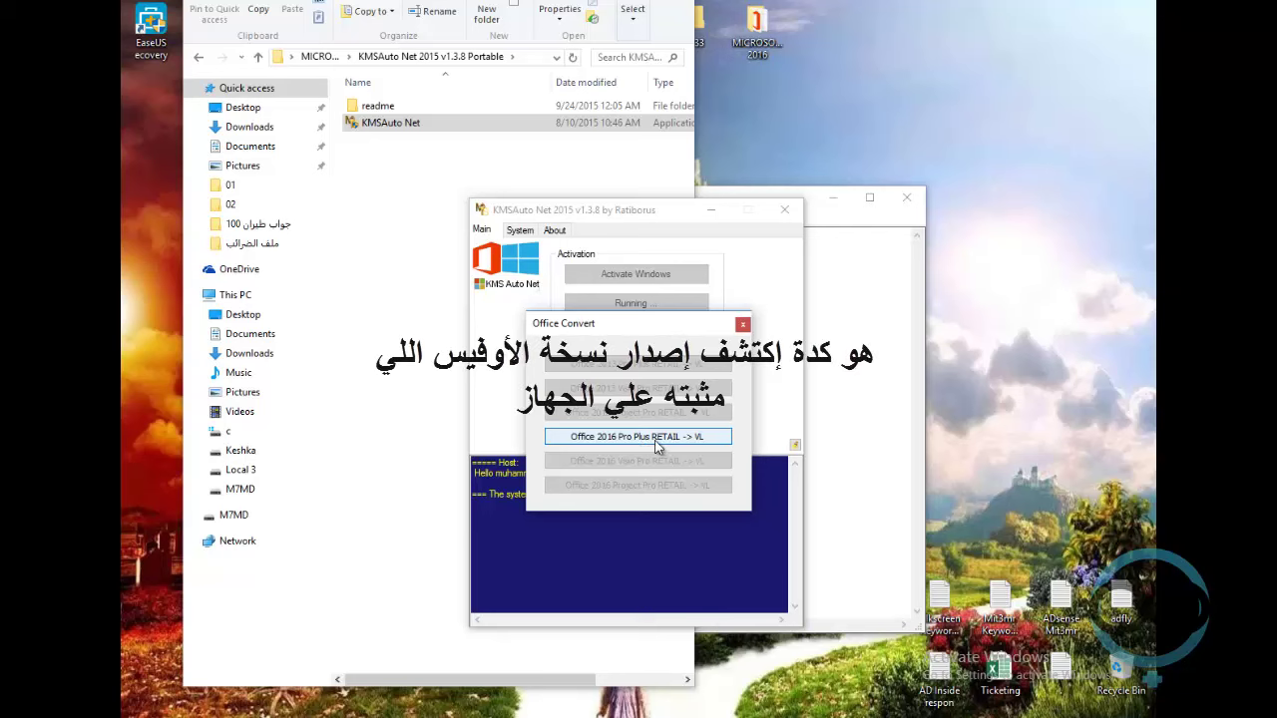
click(655, 439)
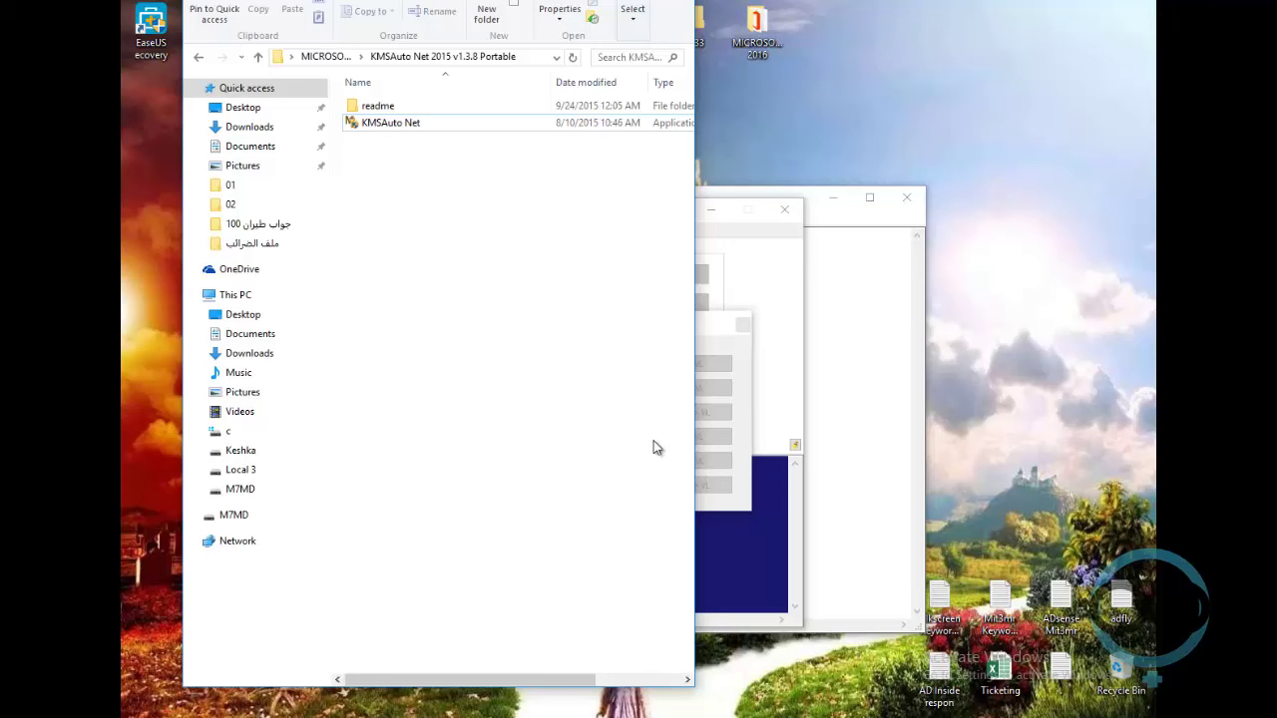
click(726, 427)
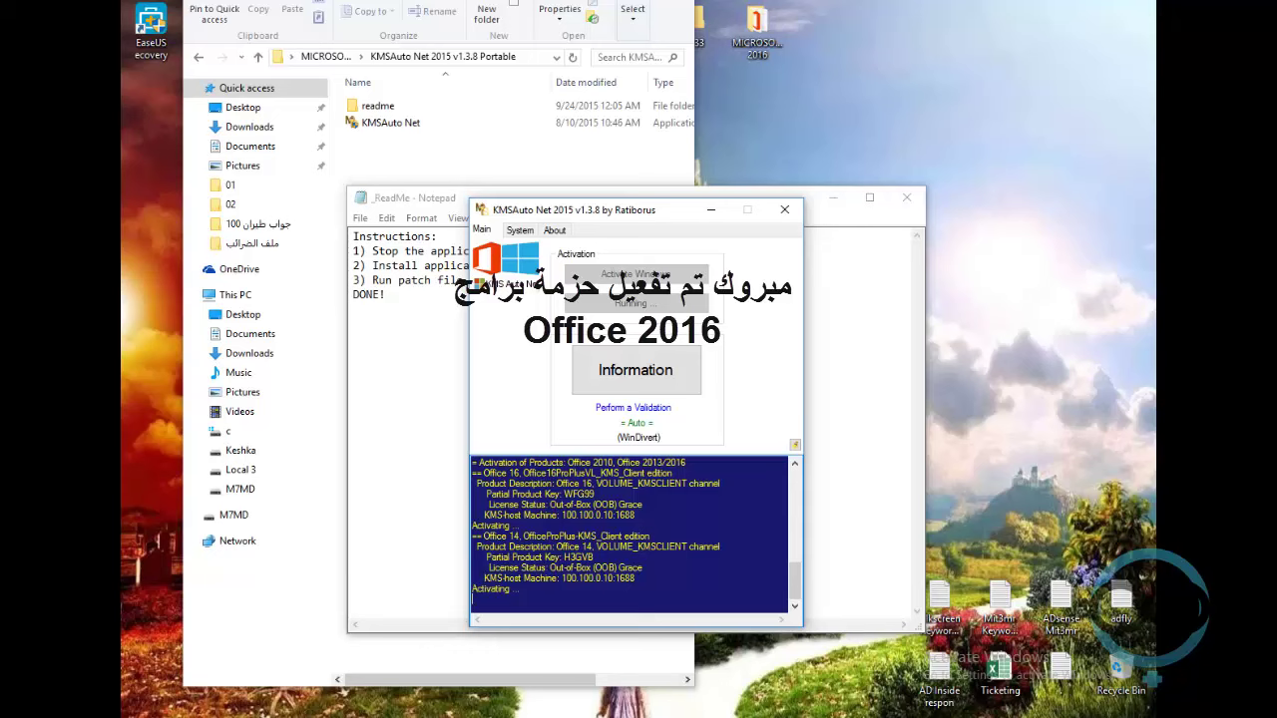
Step: Decline creating a reactivation task in Task Scheduler and check the last Office activation entries in the log
click(594, 610)
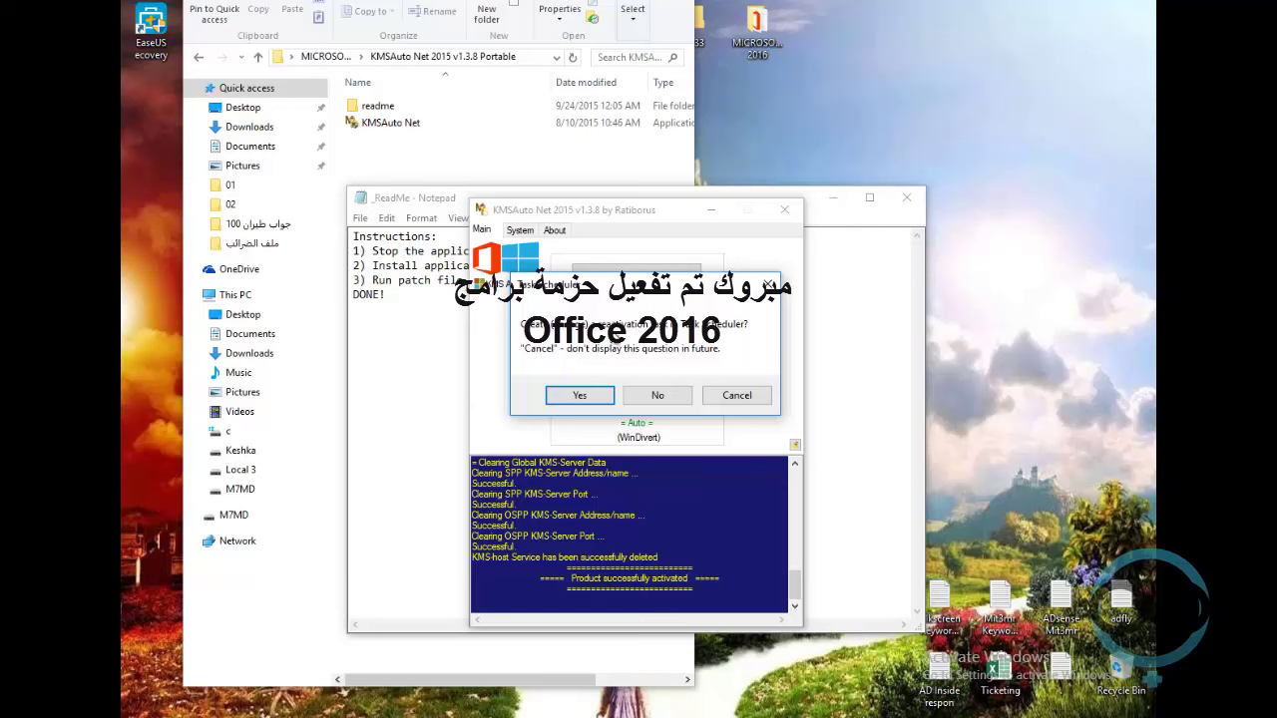
click(660, 397)
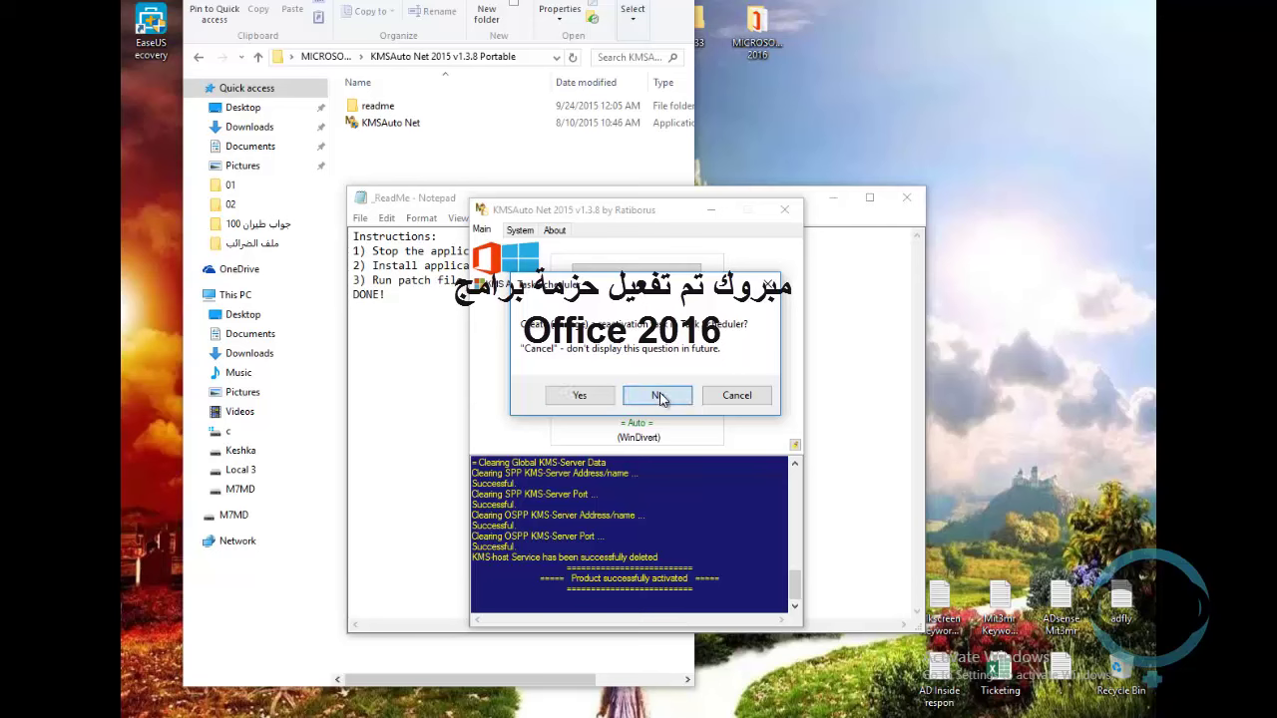
click(660, 397)
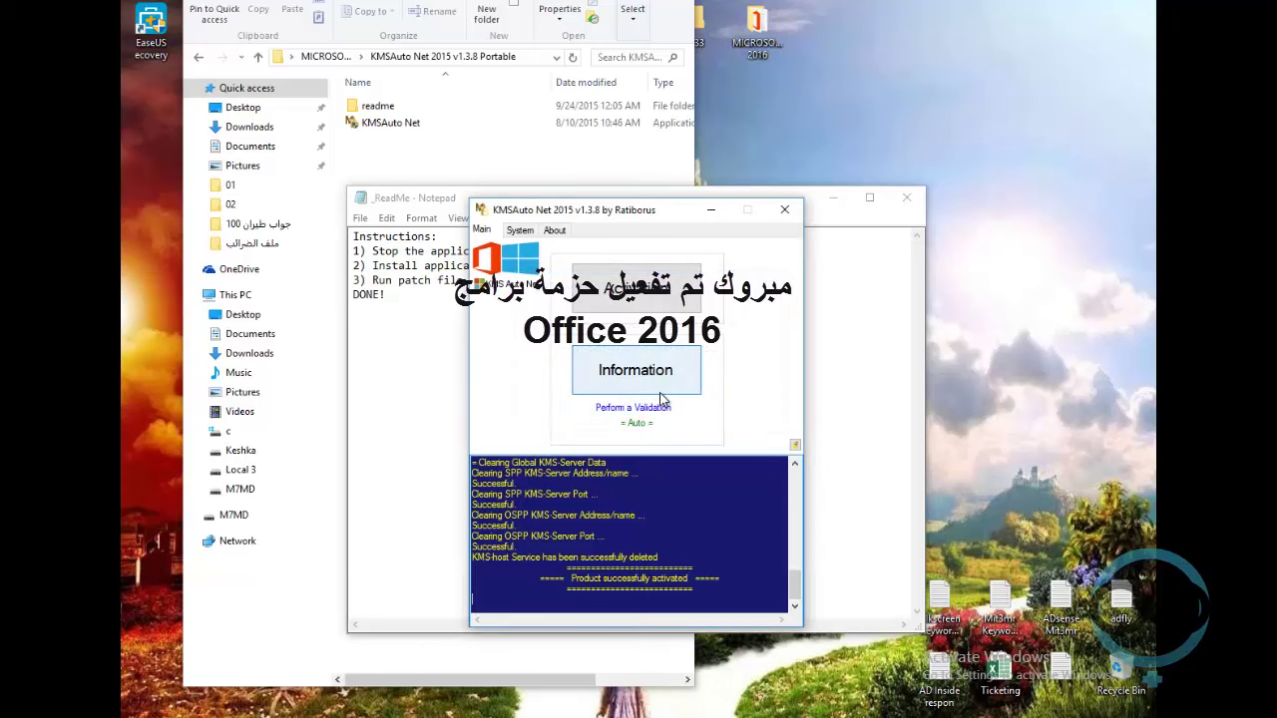
drag(583, 556, 658, 557)
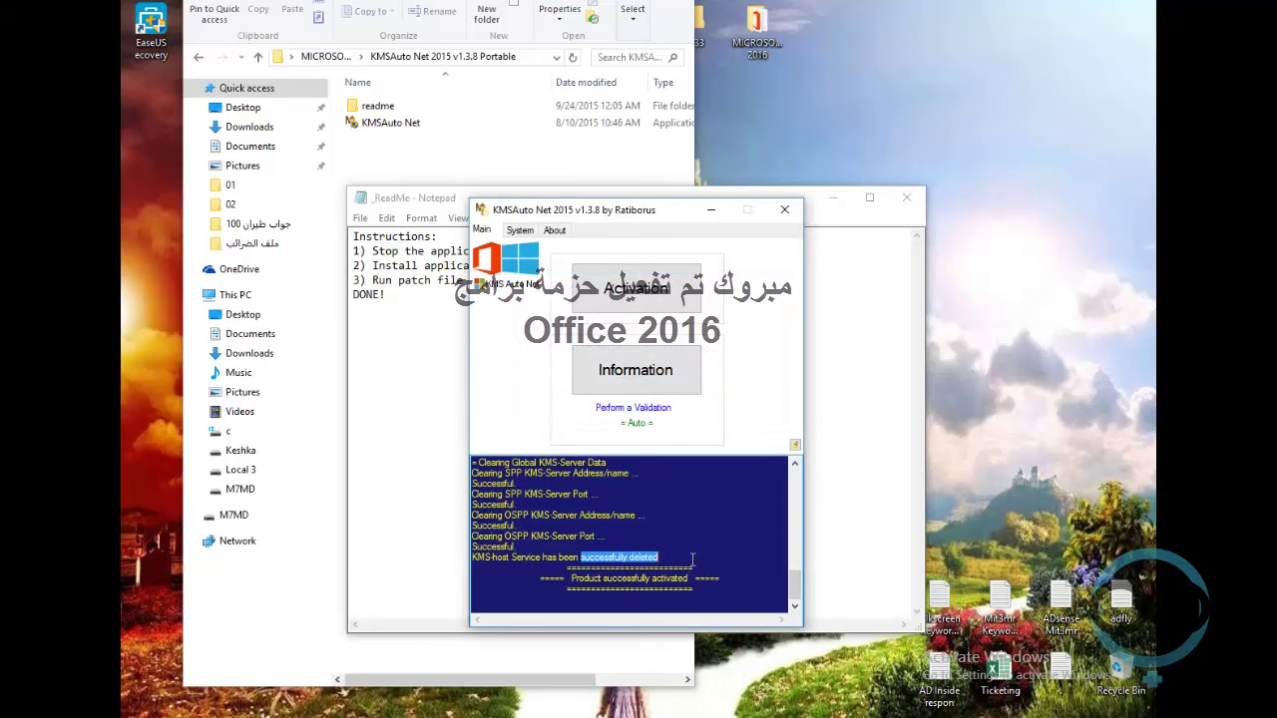
drag(518, 547, 481, 547)
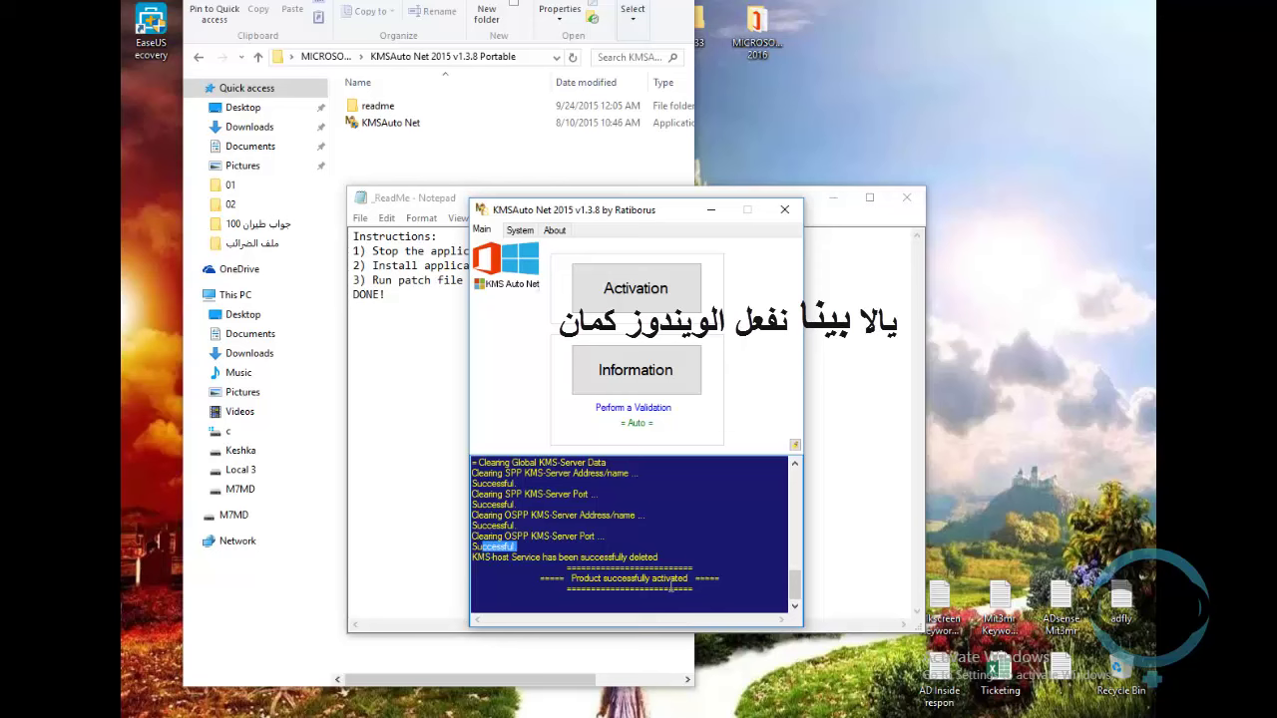
Step: Run the Windows activation and check the key installation, KMS service and final entries in the operation log
click(656, 283)
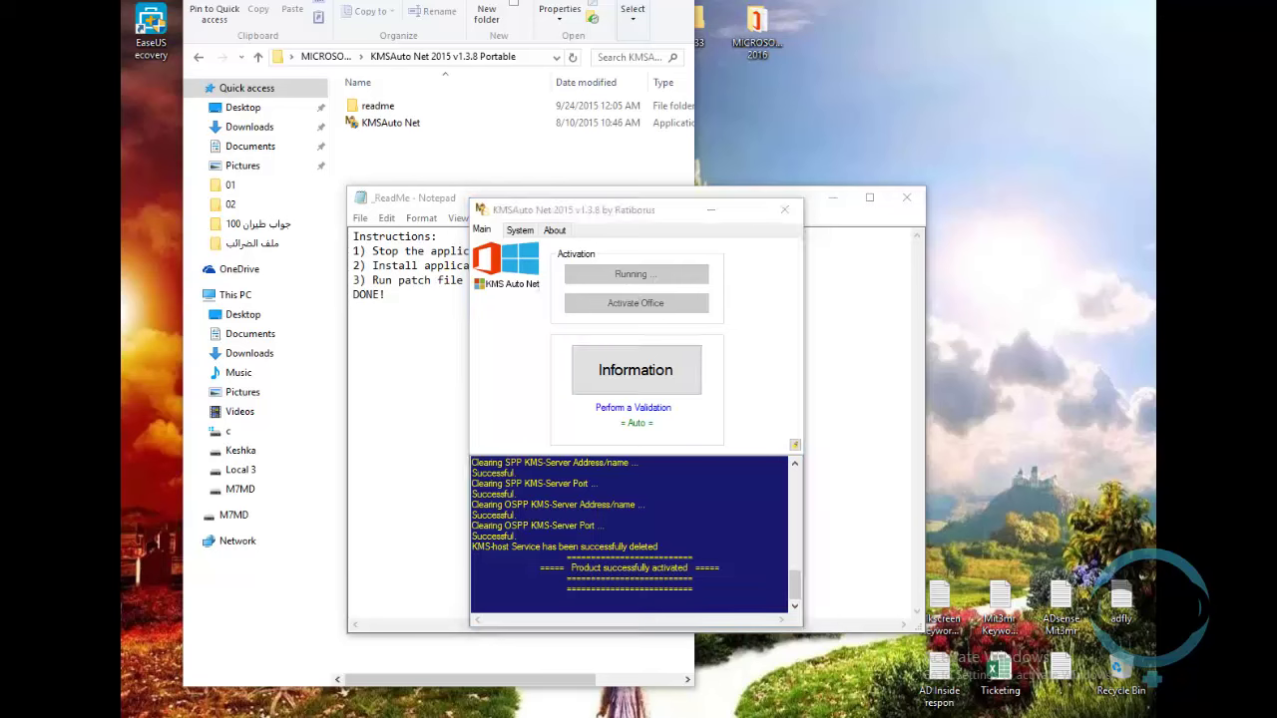
click(674, 556)
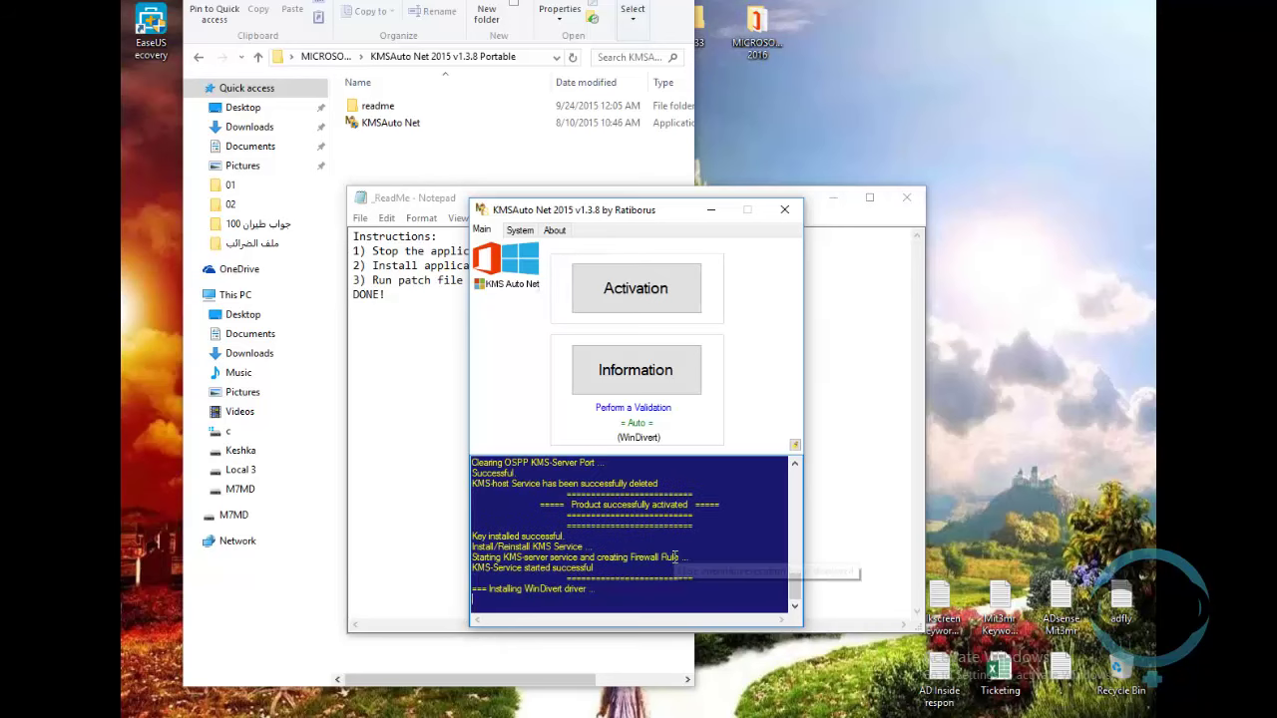
drag(568, 537, 457, 538)
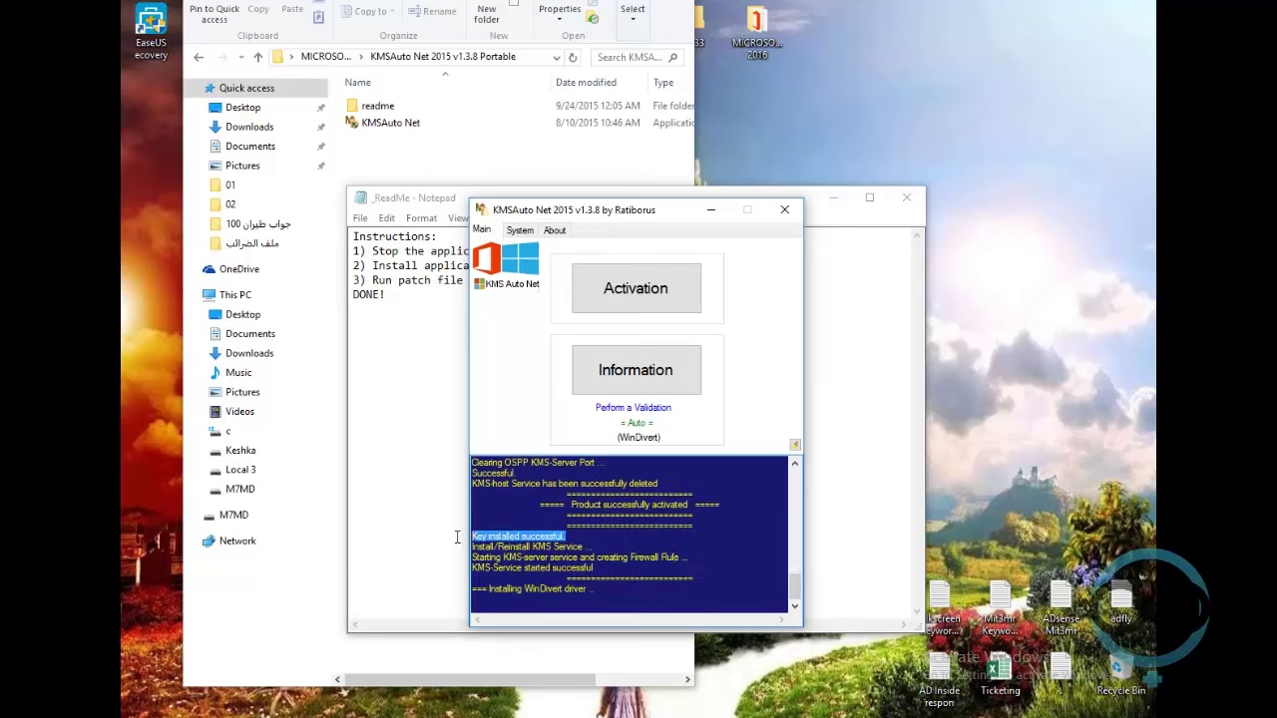
click(498, 567)
drag(590, 548, 479, 547)
click(510, 571)
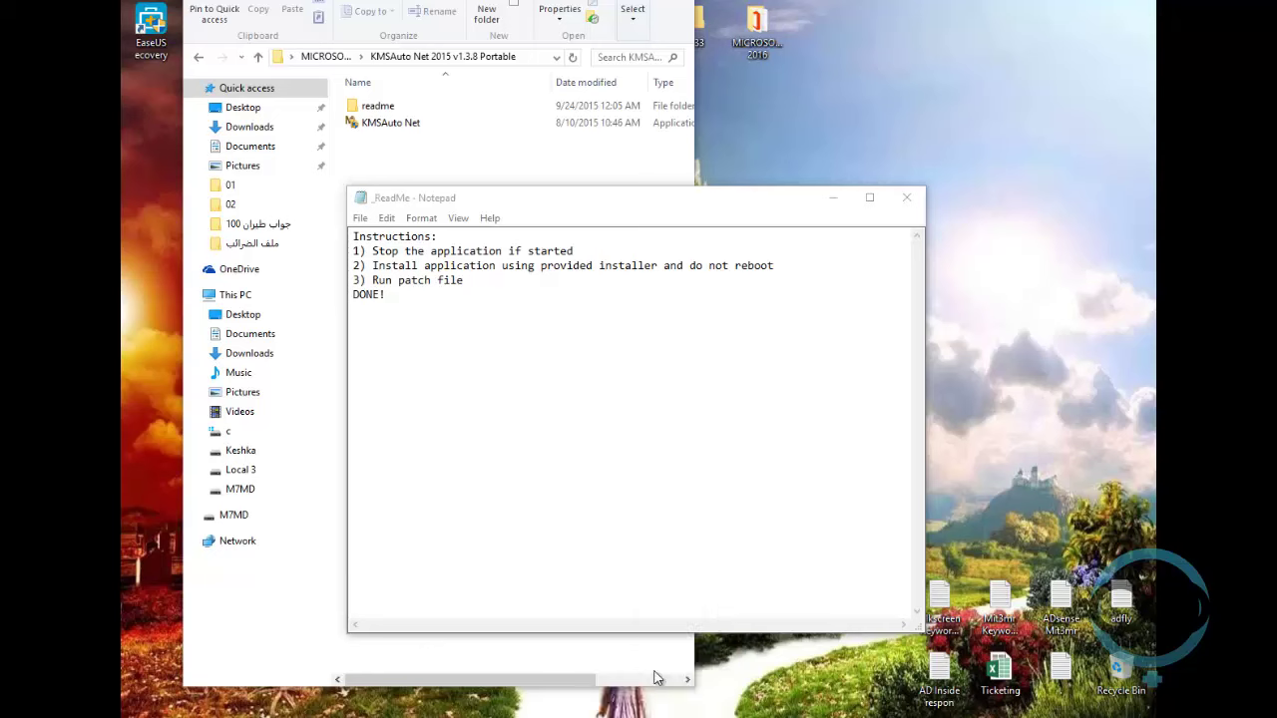
click(652, 399)
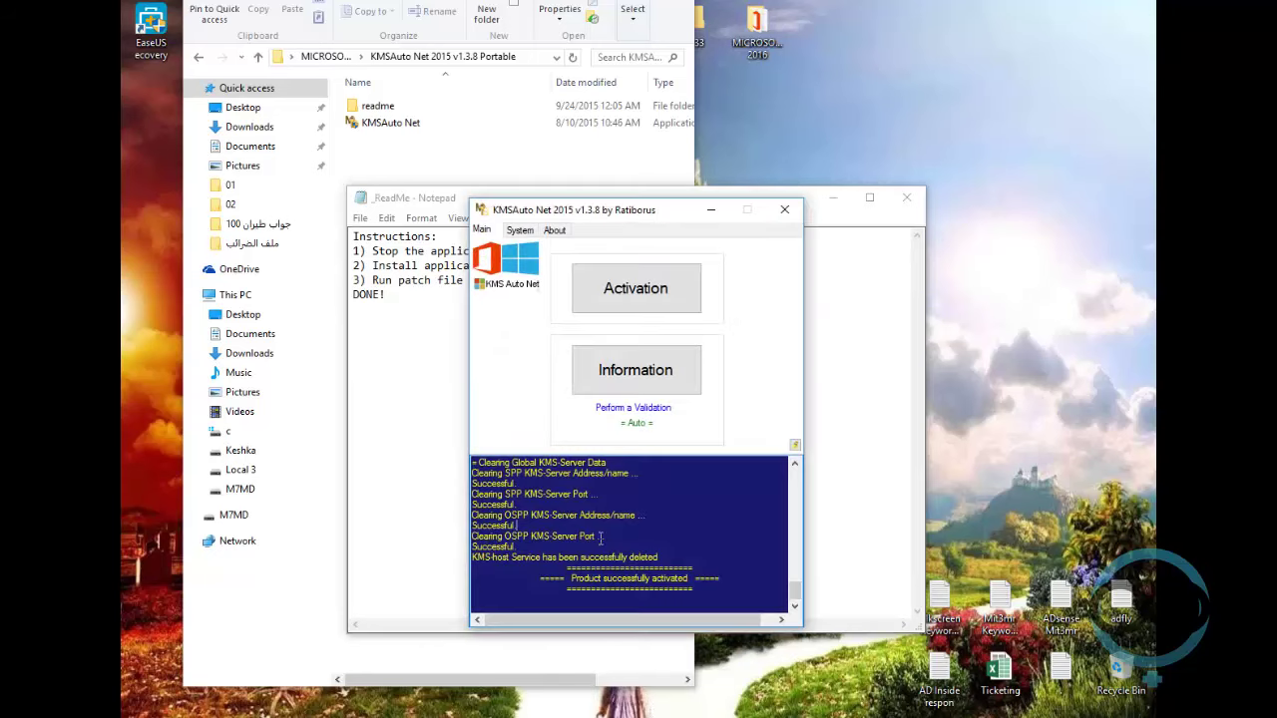
drag(476, 547, 517, 548)
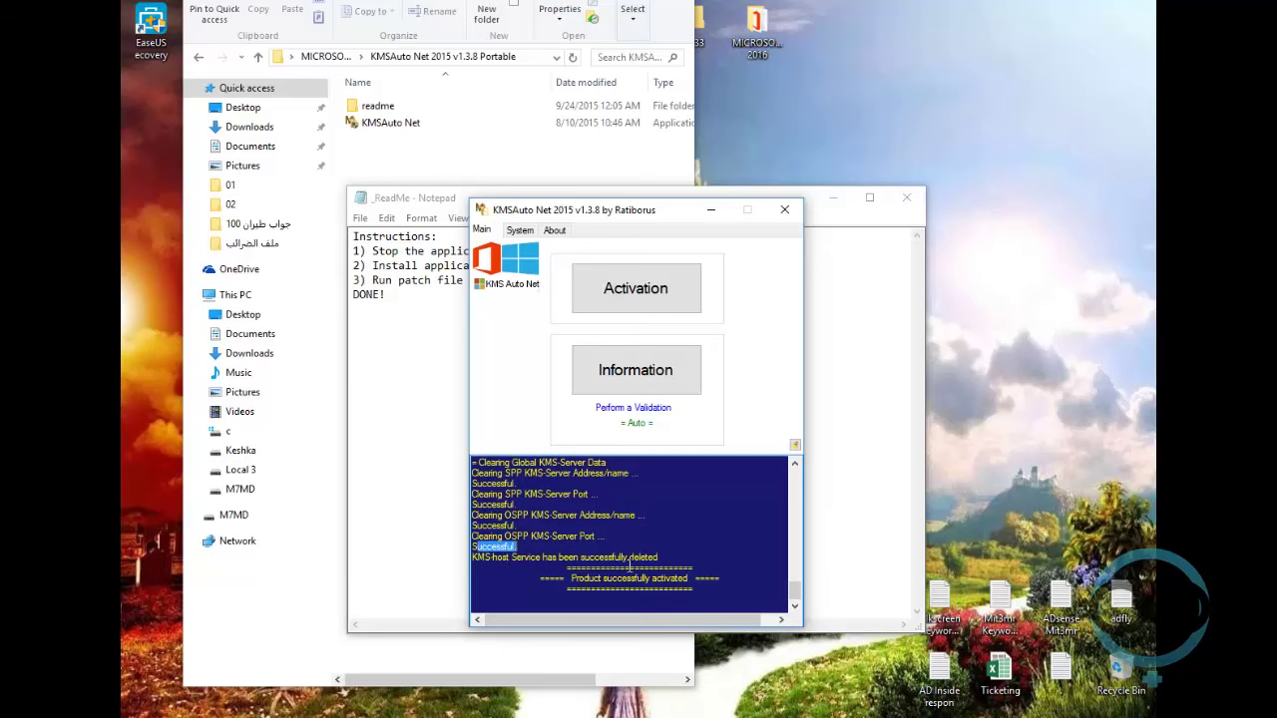